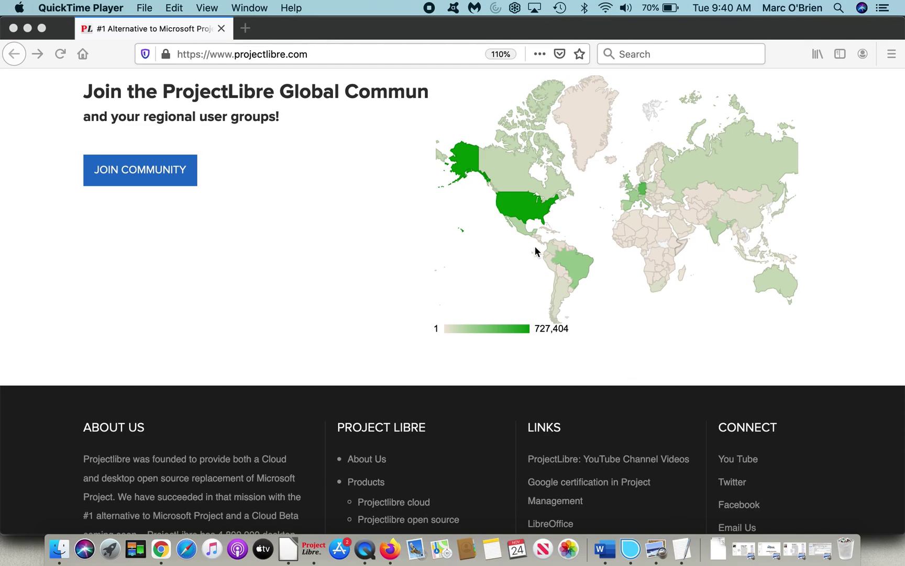
- Read several countries' download counts on the map, then switch to ProjectLibre Languages.png in Preview
left_click(519, 227)
mouse_move(519, 232)
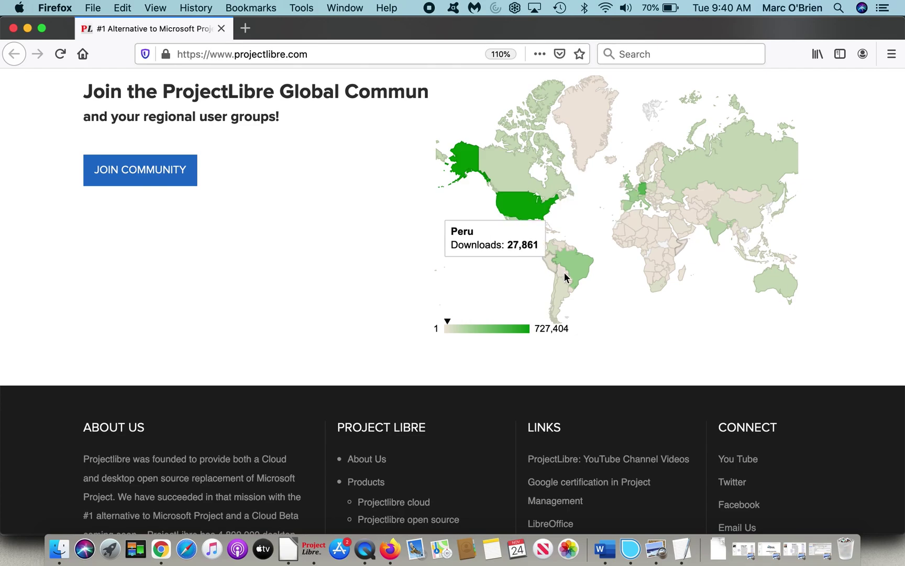
mouse_move(574, 267)
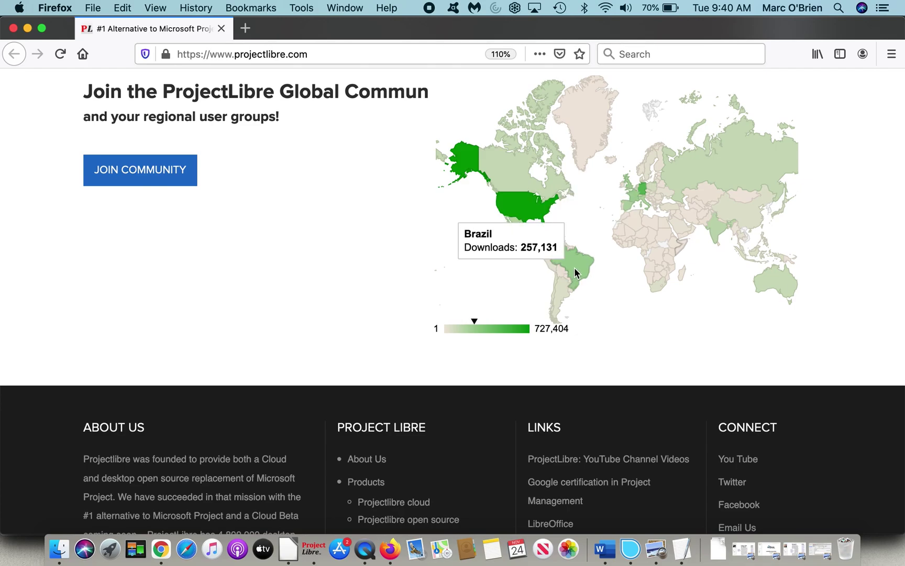
mouse_move(655, 235)
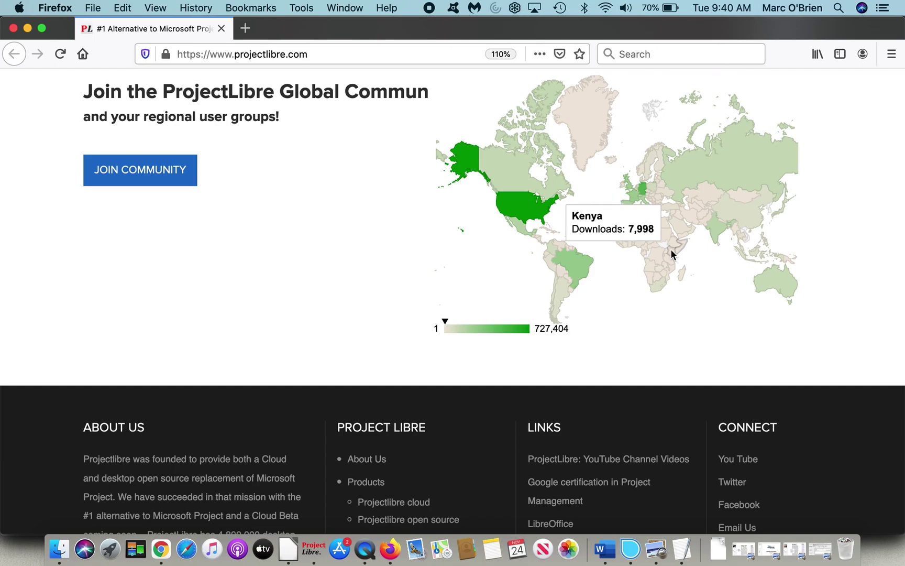
mouse_move(625, 204)
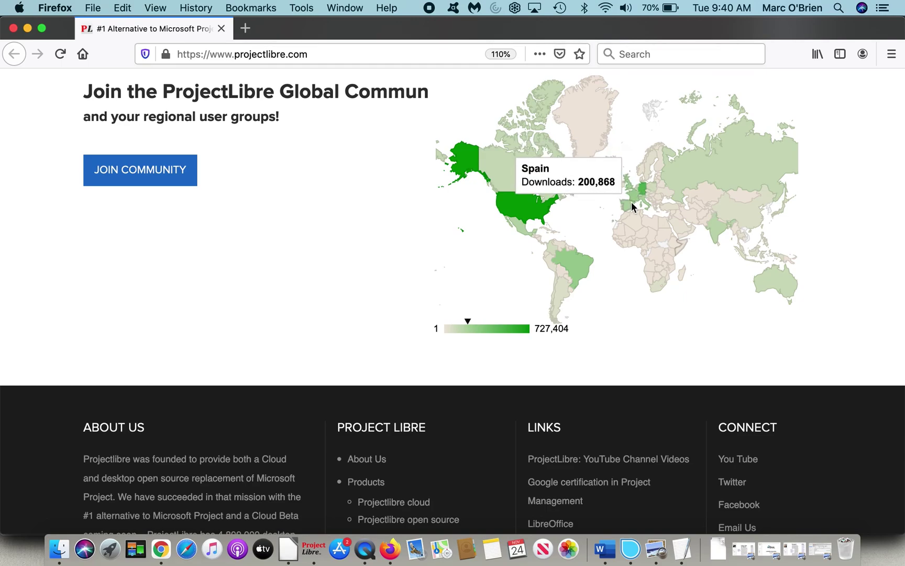
mouse_move(741, 238)
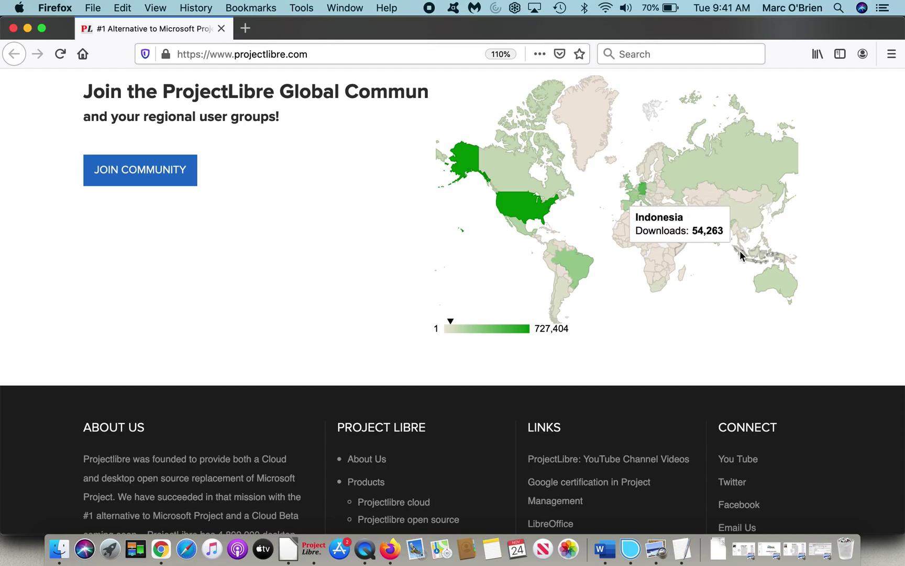
key("super+Tab")
key("super+Tab")
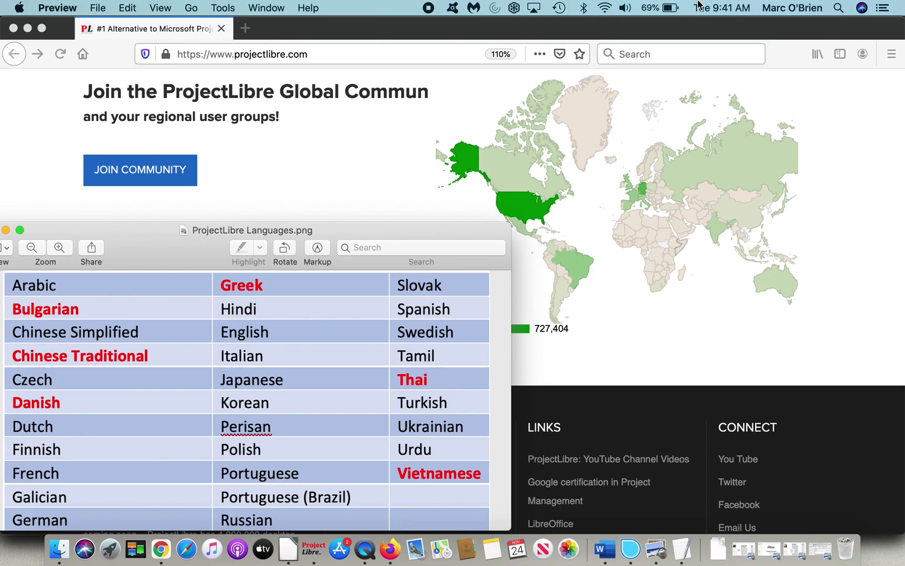
- Move to the ProjectLibre_Gantt_German.png screenshot showing the German Neues Projekt dialog
left_click(429, 9)
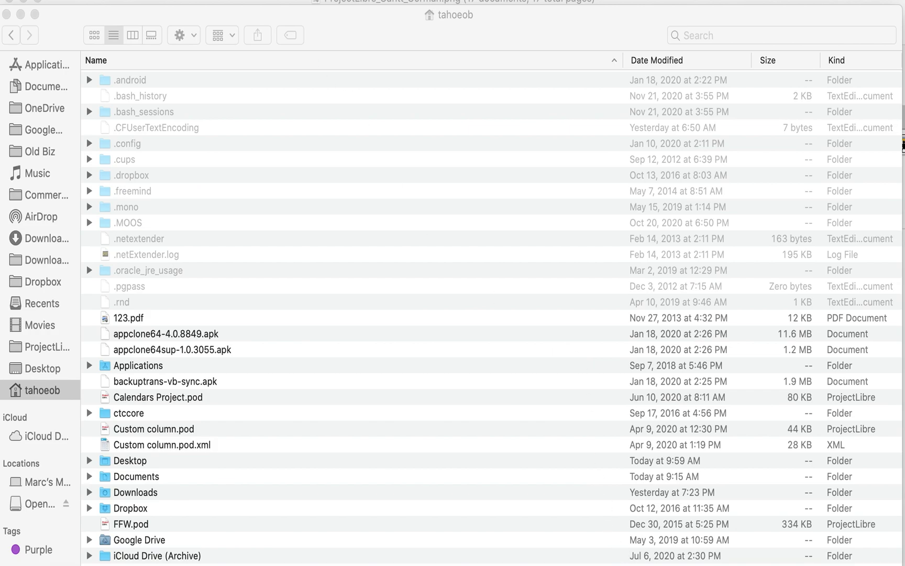
- Create a new home-folder folder named .projectlibre, accepting the dot-name warning
left_click(139, 0)
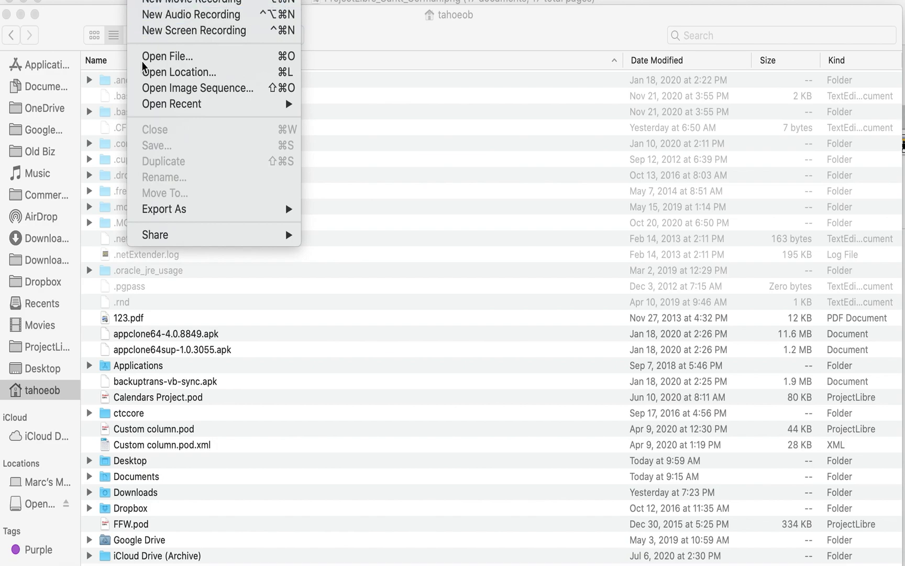
left_click(300, 258)
left_click(87, 0)
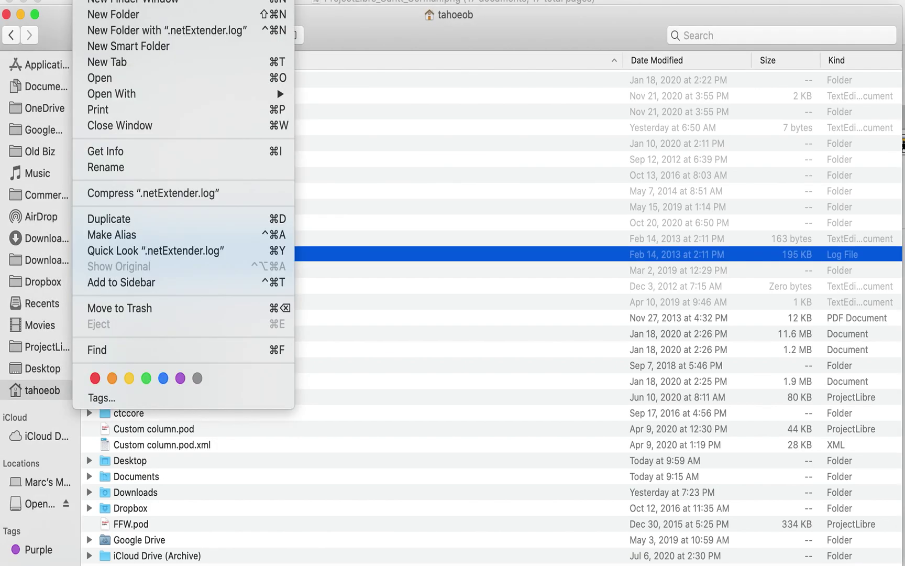
left_click(92, 15)
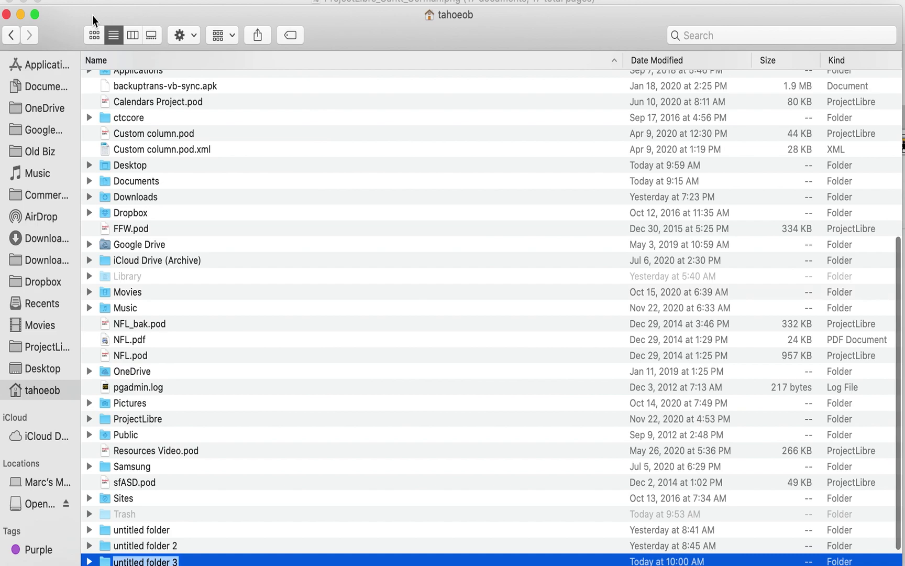
key("BackSpace")
type(".pro")
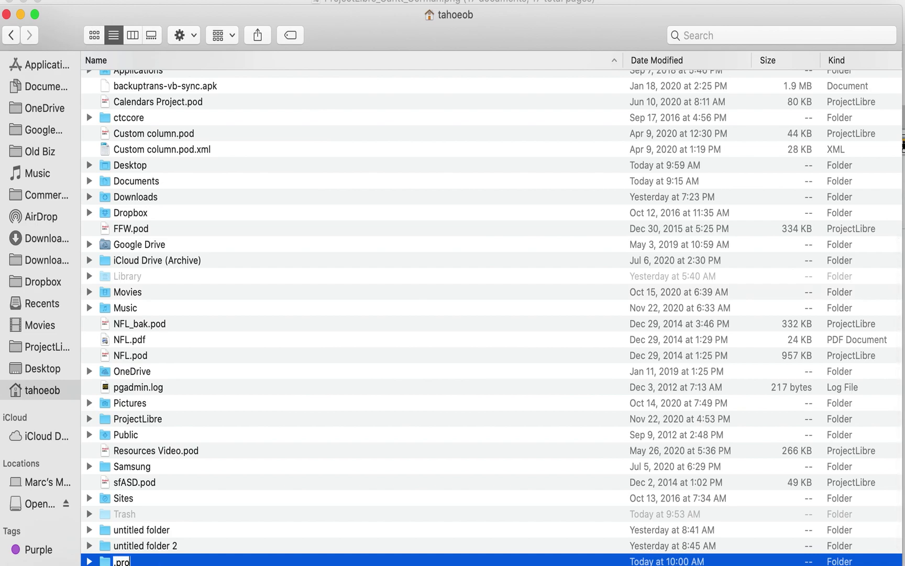
type("jectlibre")
key("Return")
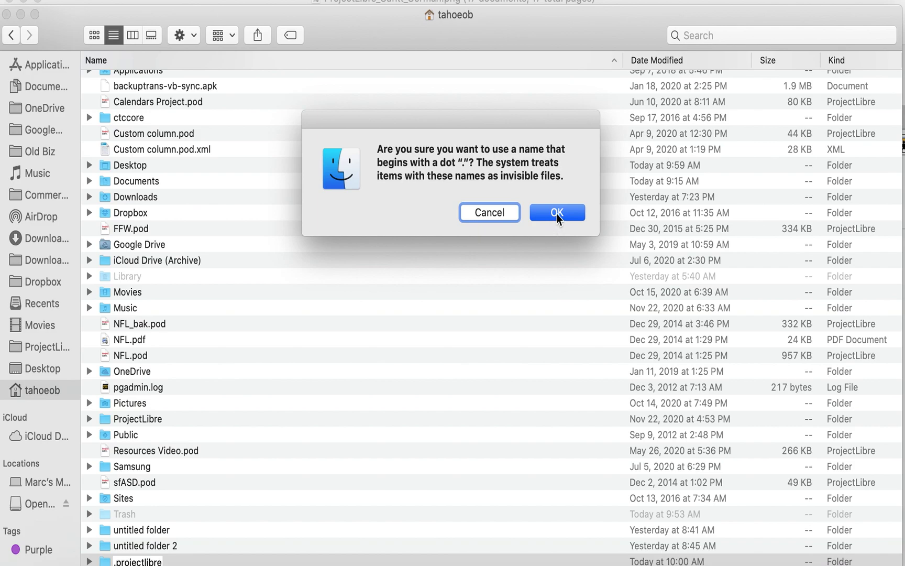
left_click(557, 214)
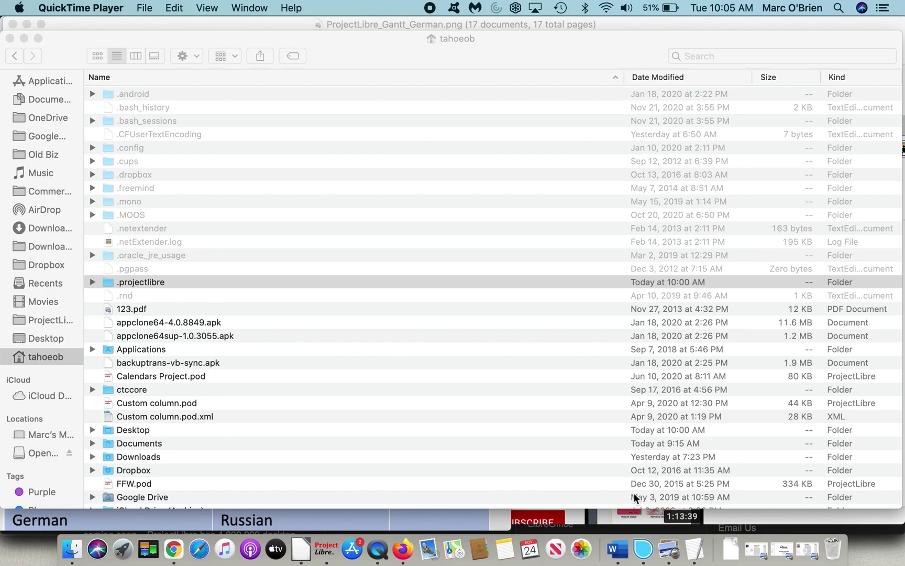
- In TextEdit, confirm the Plain text preference and start a new blank document
key("super+Tab")
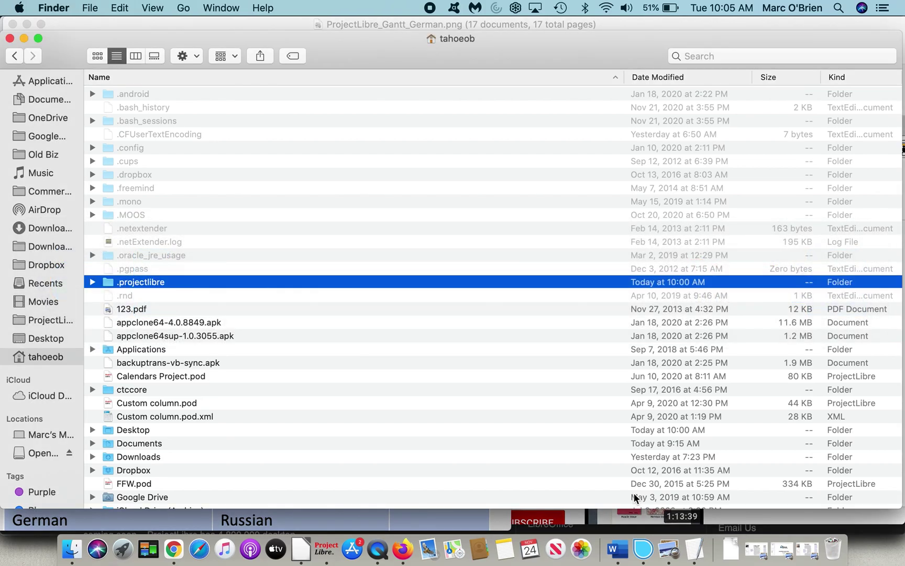
key("super+Tab")
key("super+Tab")
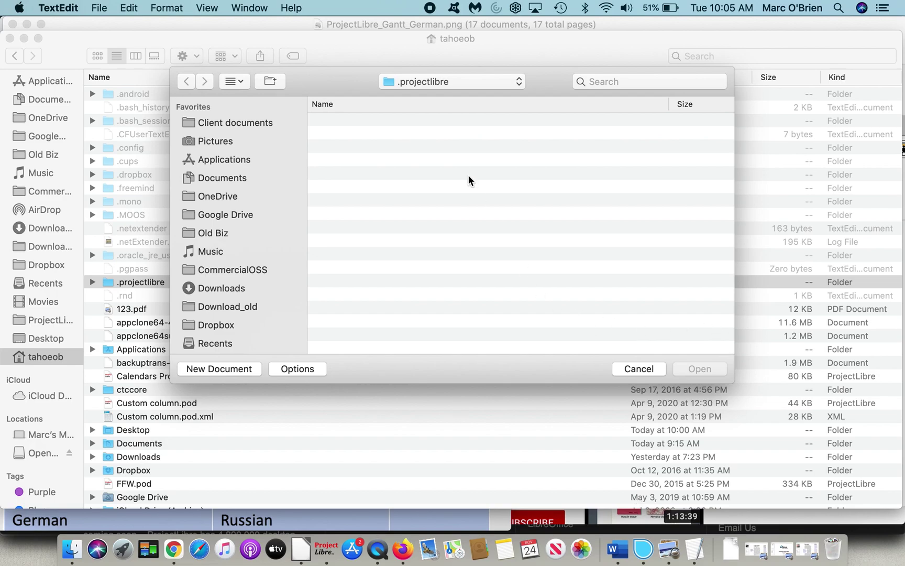
left_click(71, 8)
left_click(84, 47)
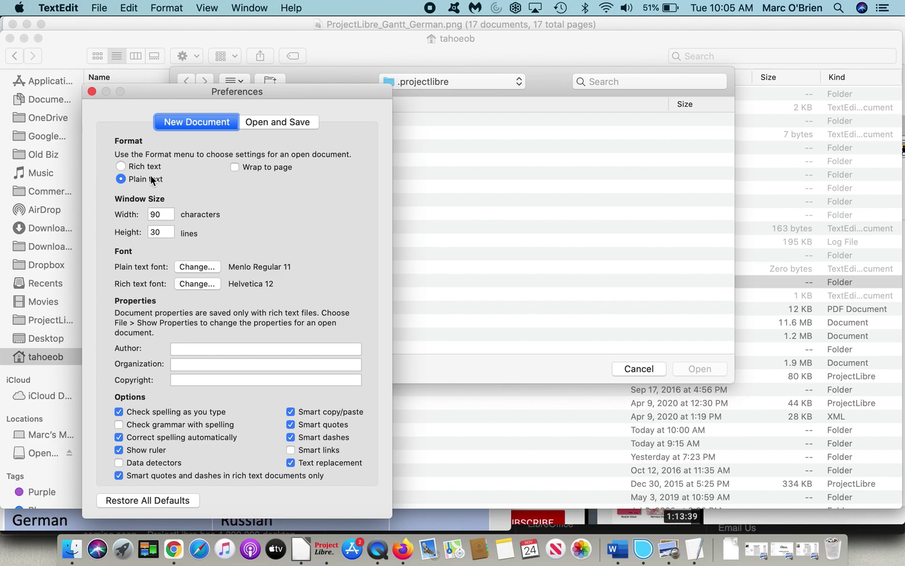
left_click(92, 92)
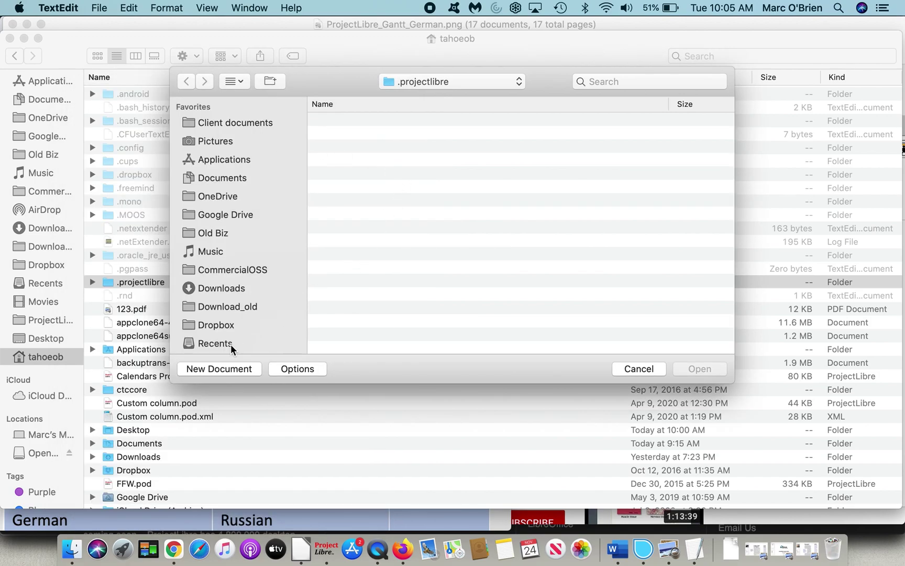
left_click(214, 370)
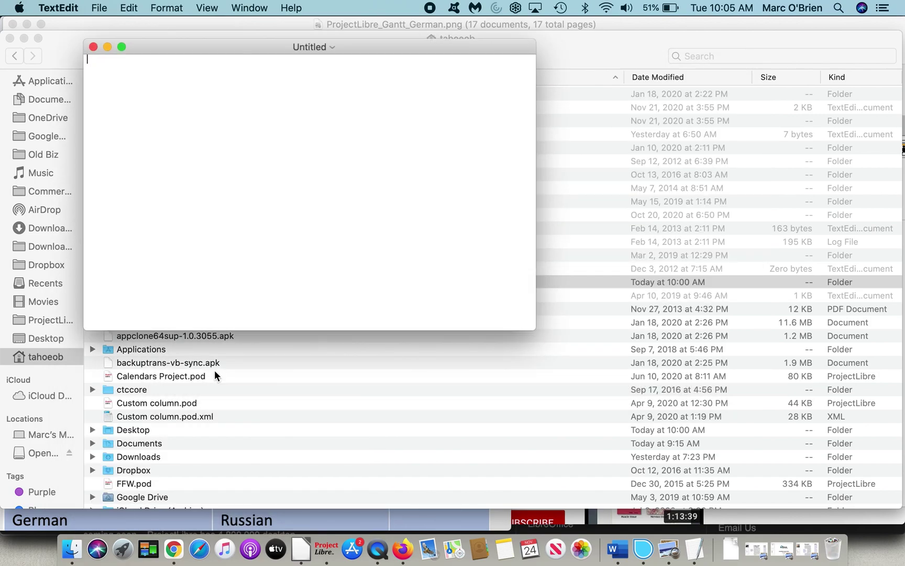
- Type the line locale=en into the blank document
type("locea")
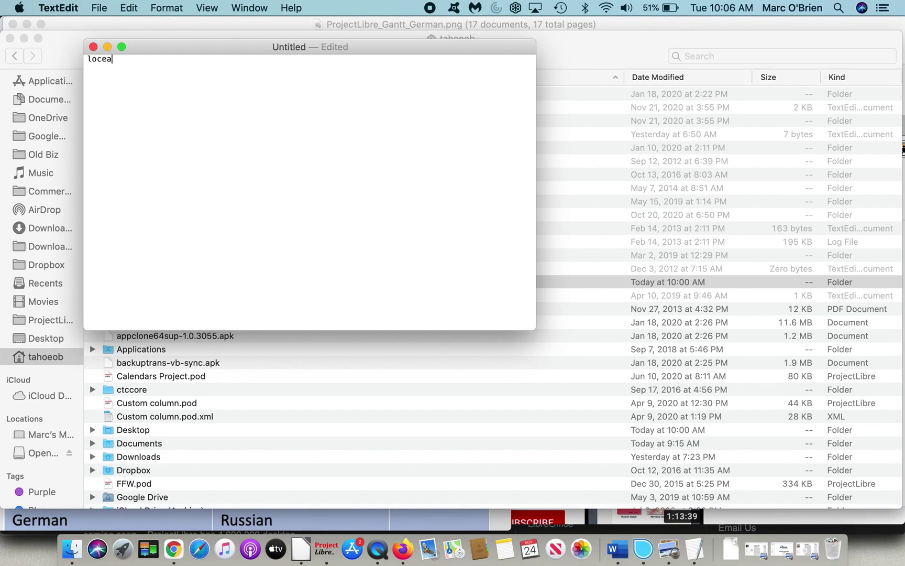
key("BackSpace")
key("BackSpace")
type("ale=en")
- Save the document as projectlibre.conf.txt inside the hidden .projectlibre folder
left_click(298, 47)
key("Escape")
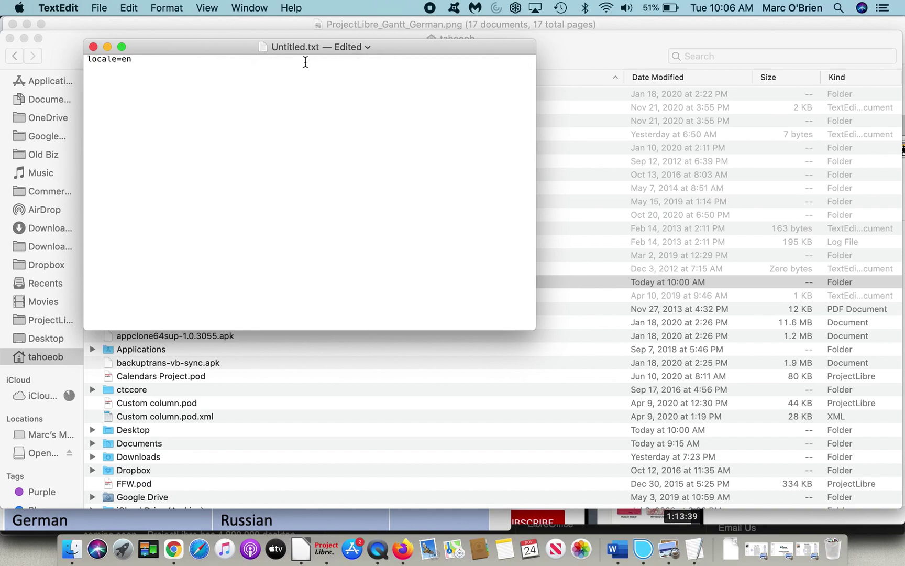
left_click(298, 50)
key("Right")
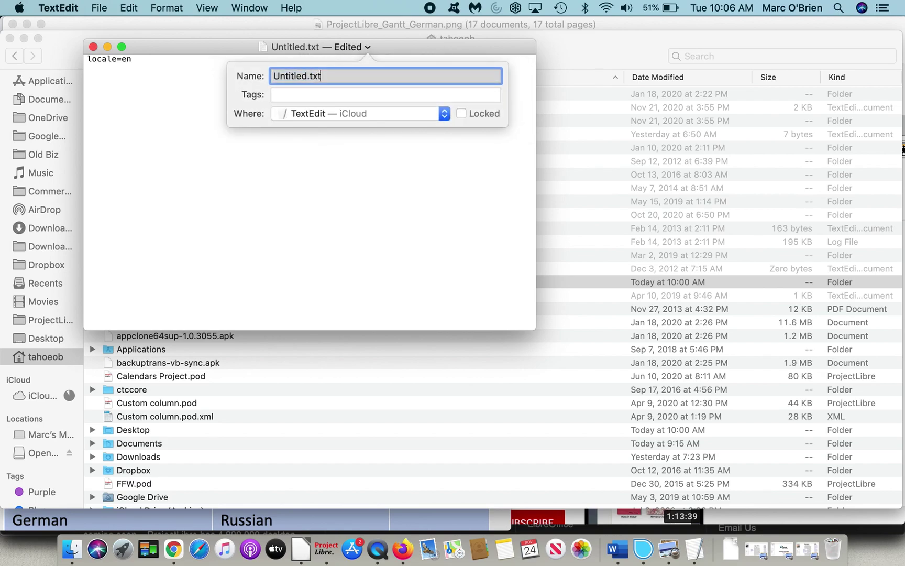
key("BackSpace")
key("BackSpace")
key("BackSpace")
key("BackSpace")
key("BackSpace")
key("BackSpace")
key("BackSpace")
key("BackSpace")
key("BackSpace")
key("BackSpace")
key("BackSpace")
key("BackSpace")
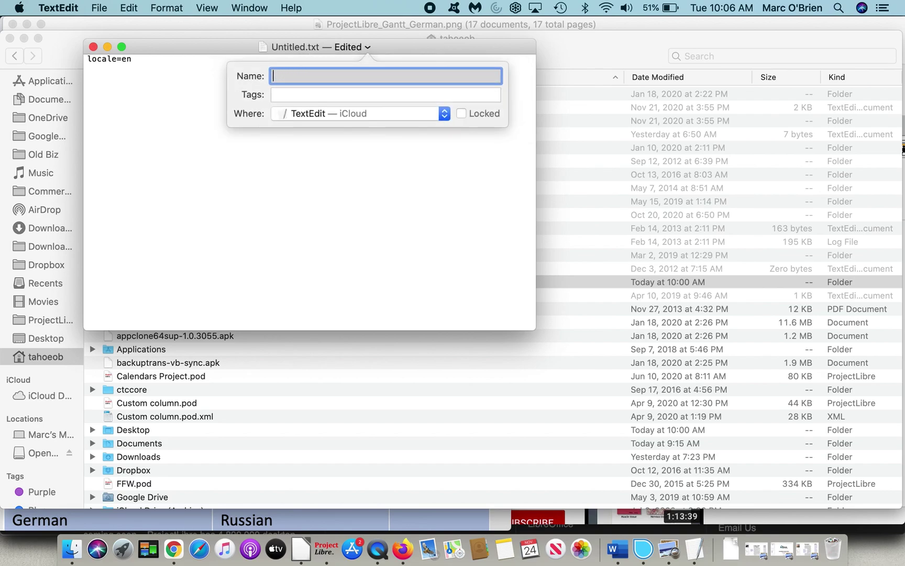
type("projectlibre.conf")
left_click(326, 118)
left_click(343, 429)
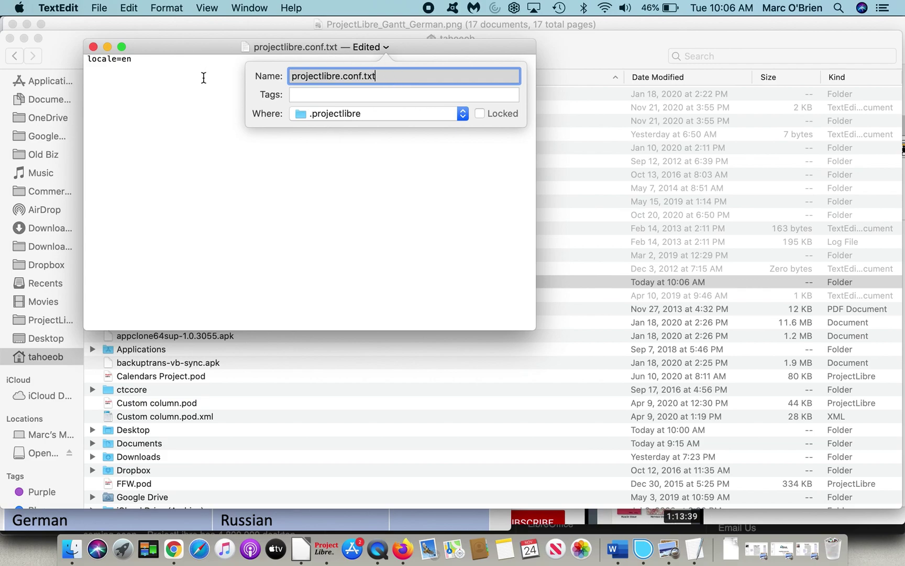
key("Escape")
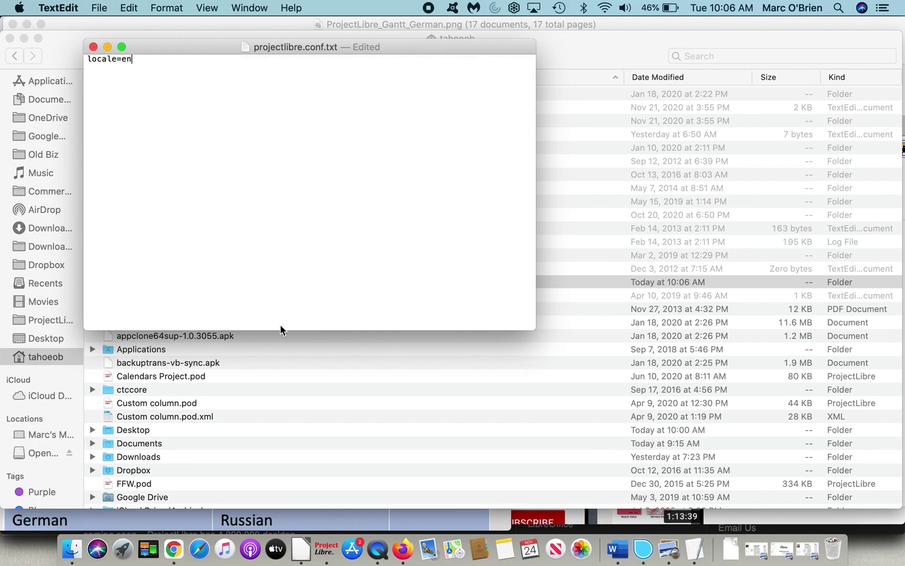
left_click(289, 380)
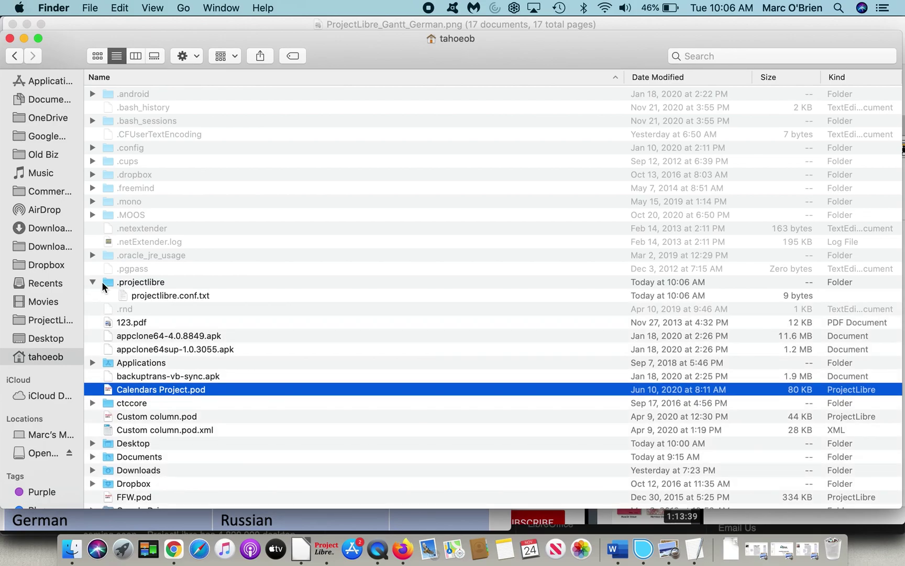
- Rename projectlibre.conf.txt in .projectlibre to projectlibre.conf, confirming the .conf extension
left_click(220, 295)
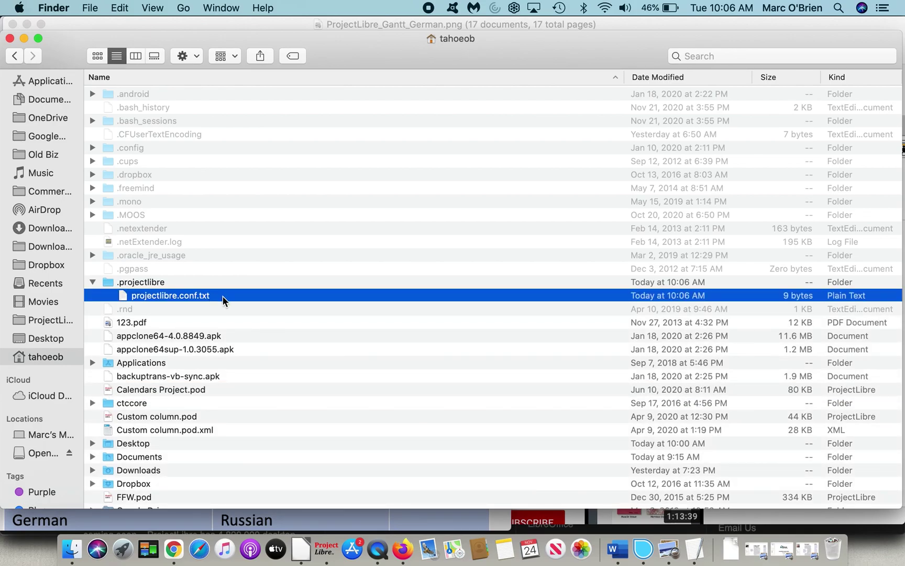
left_click(196, 295)
key("Right")
key("Right")
key("Right")
key("Right")
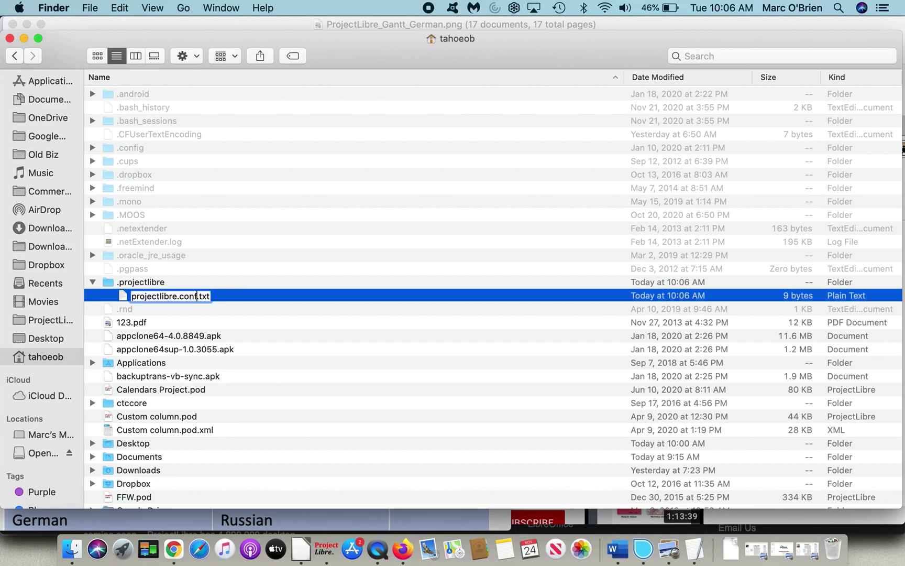
key("BackSpace")
key("BackSpace")
key("BackSpace")
key("BackSpace")
left_click(278, 273)
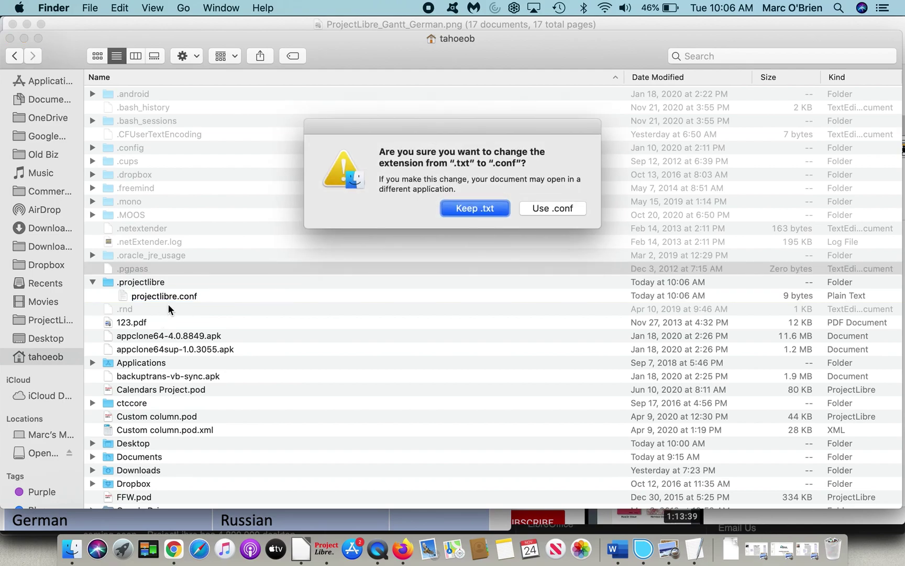
left_click(554, 211)
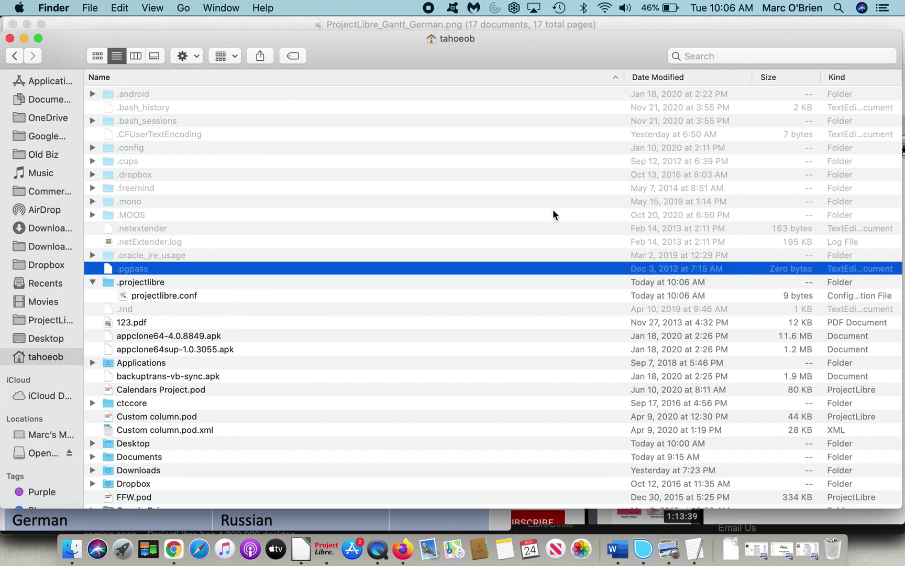
key("super+Tab")
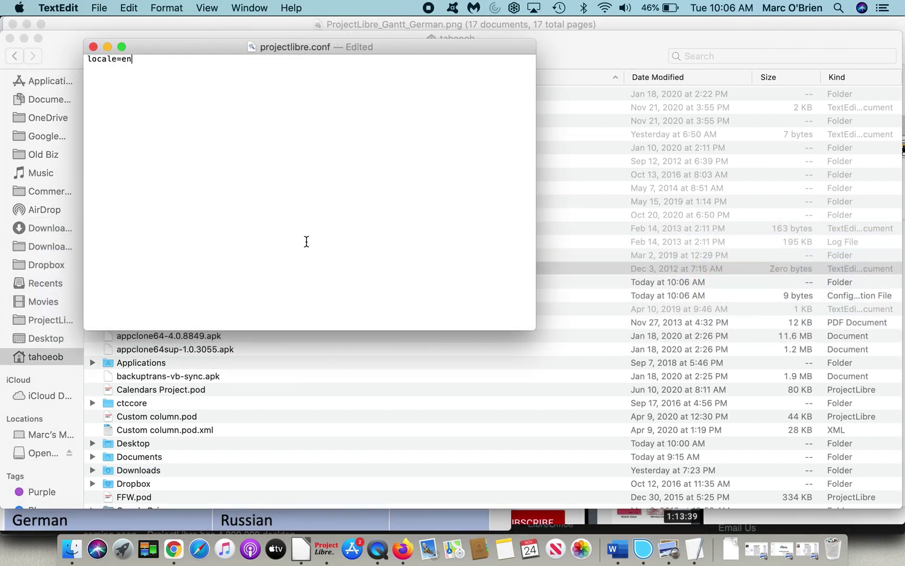
- Launch ProjectLibre, then quit and relaunch it so it loads the English locale
left_click(323, 551)
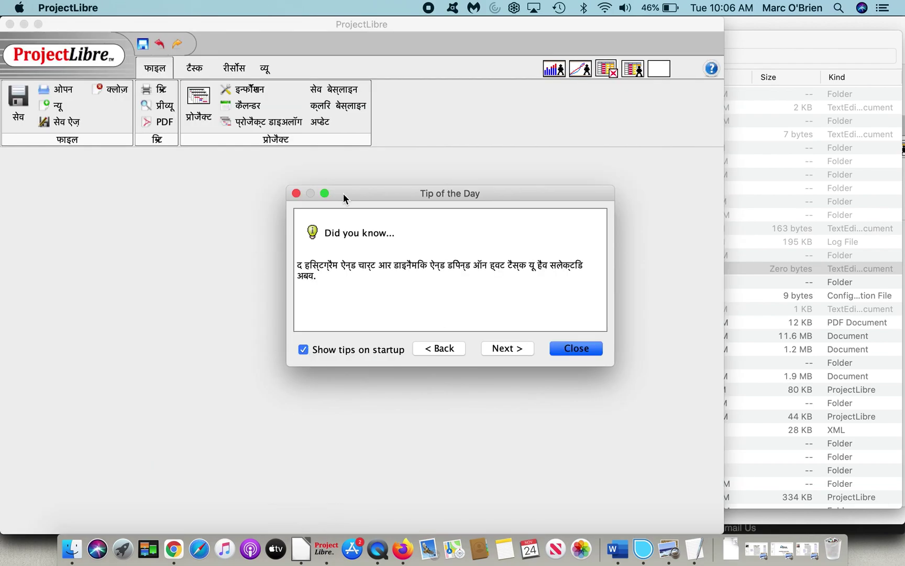
left_click(72, 8)
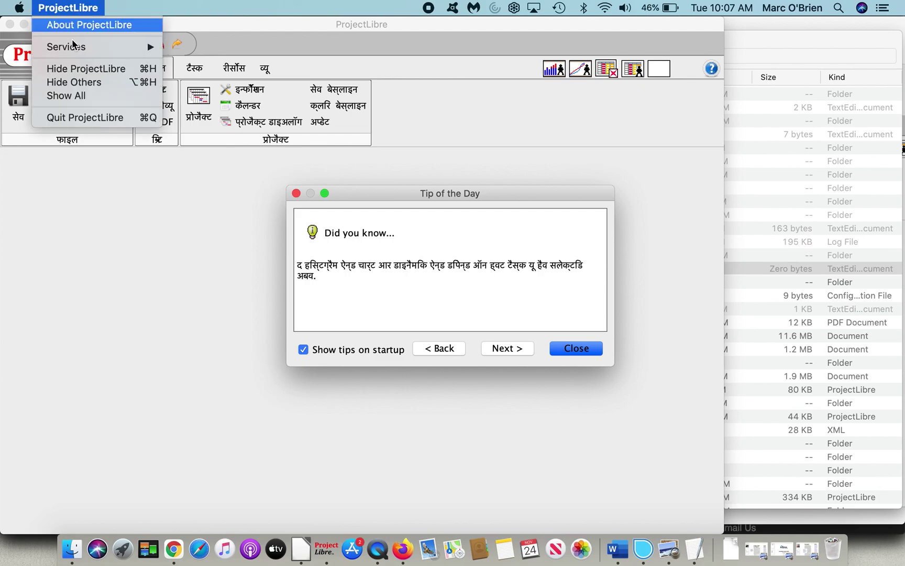
left_click(87, 117)
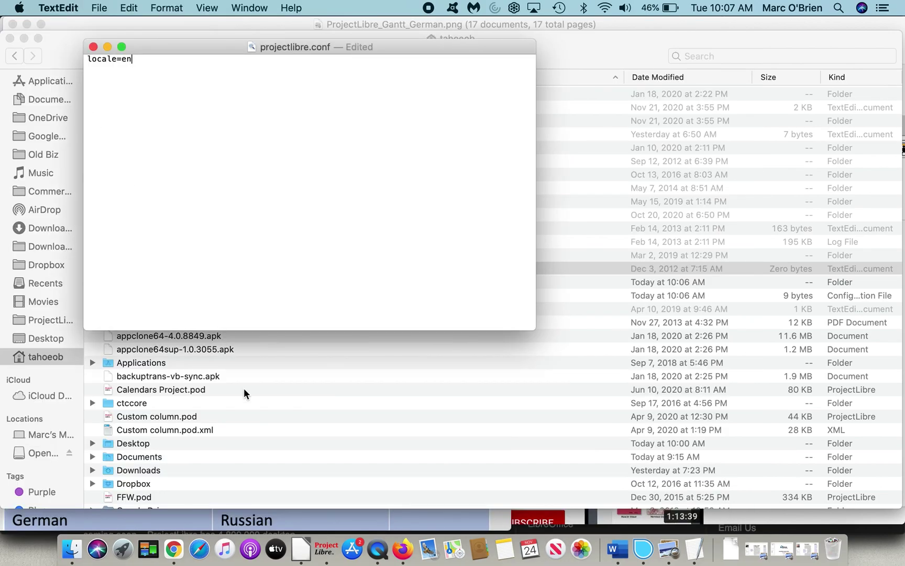
left_click(326, 552)
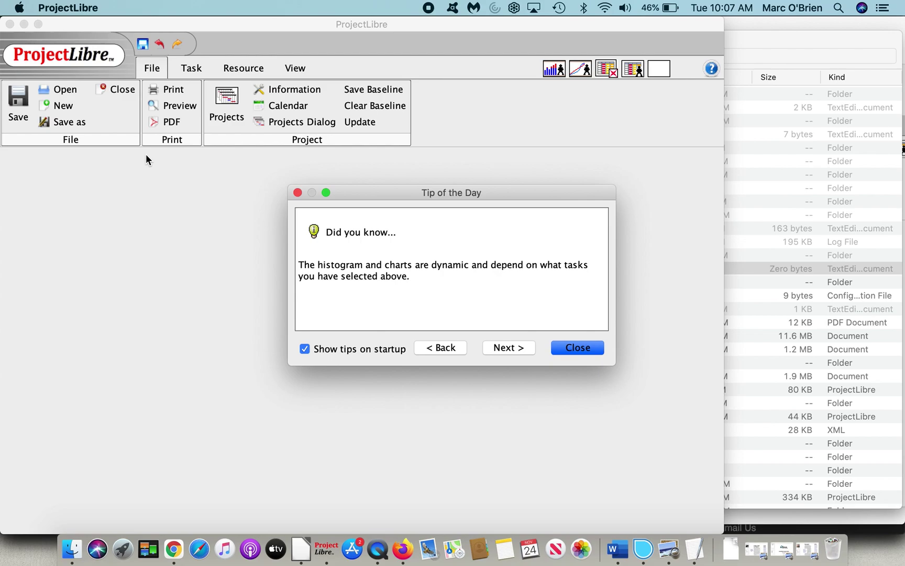
- Change the config line from locale=en to locale=es
key("super+Tab")
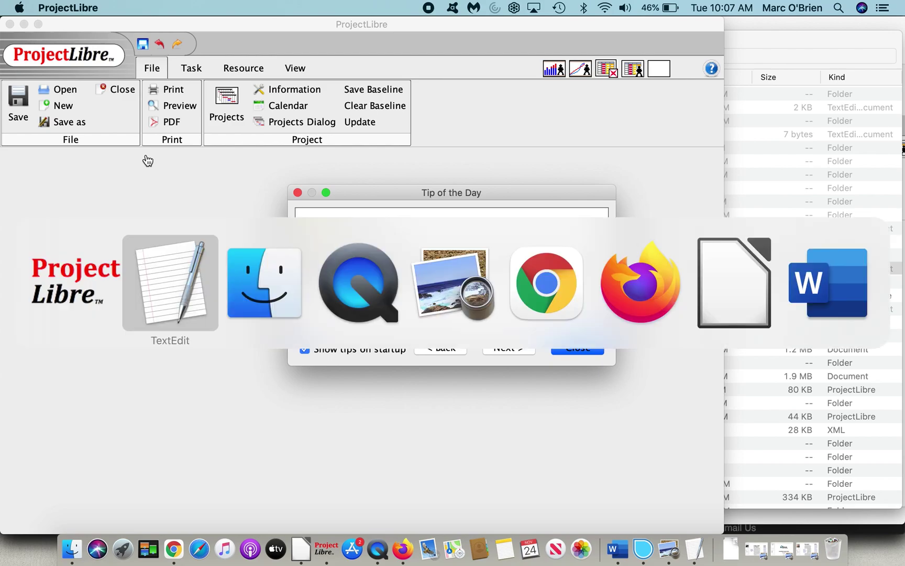
key("BackSpace")
key("BackSpace")
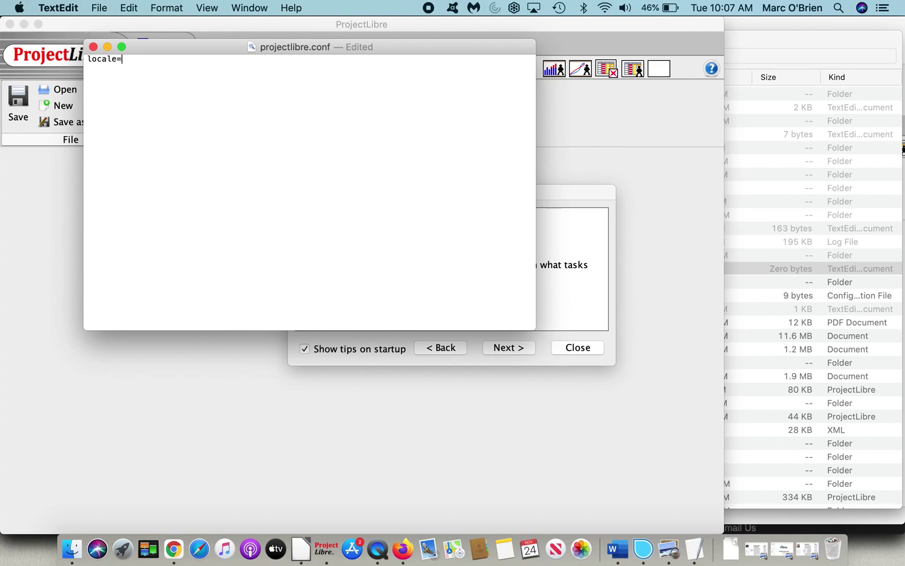
type("es")
- Quit and relaunch ProjectLibre so it opens with the Spanish interface
left_click(196, 361)
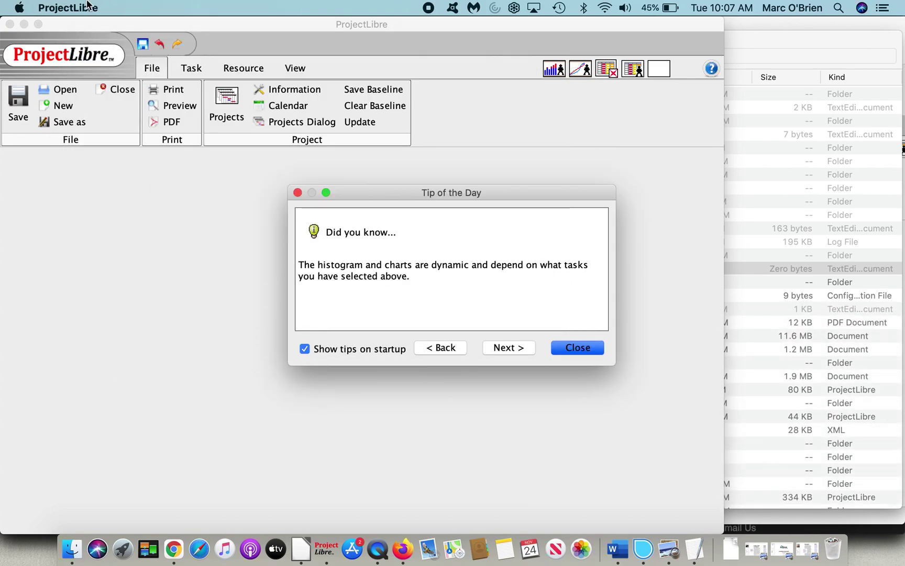
left_click(68, 7)
left_click(90, 116)
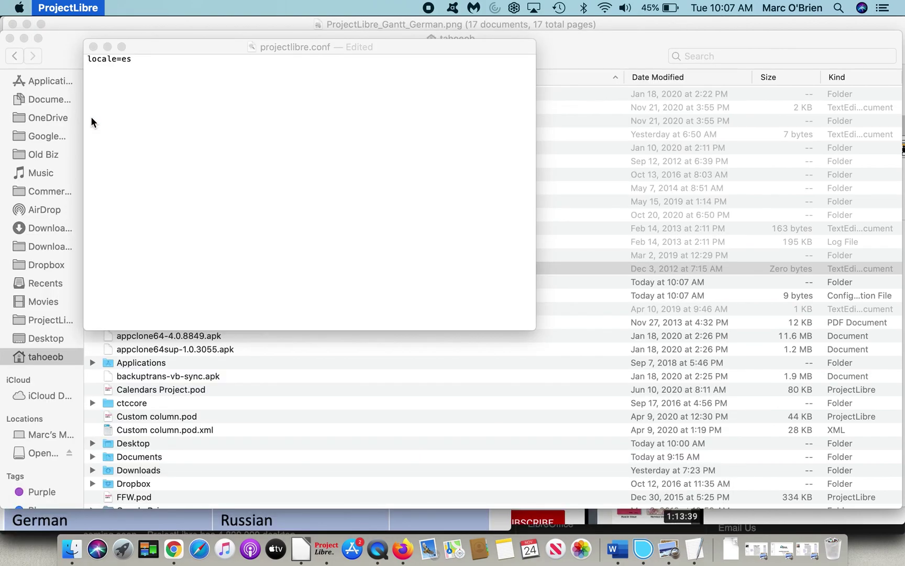
left_click(325, 547)
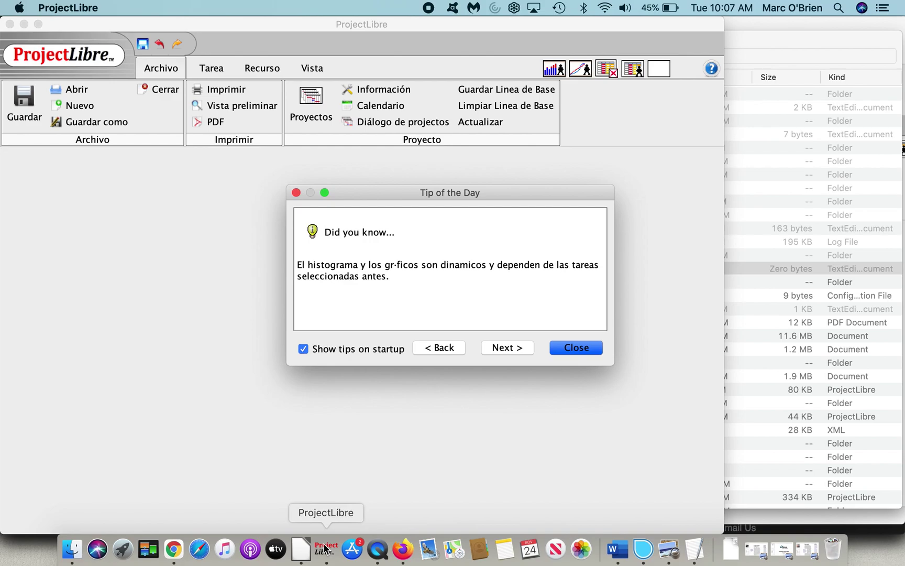
- Change the config line from locale=es to locale=hi
left_click(429, 7)
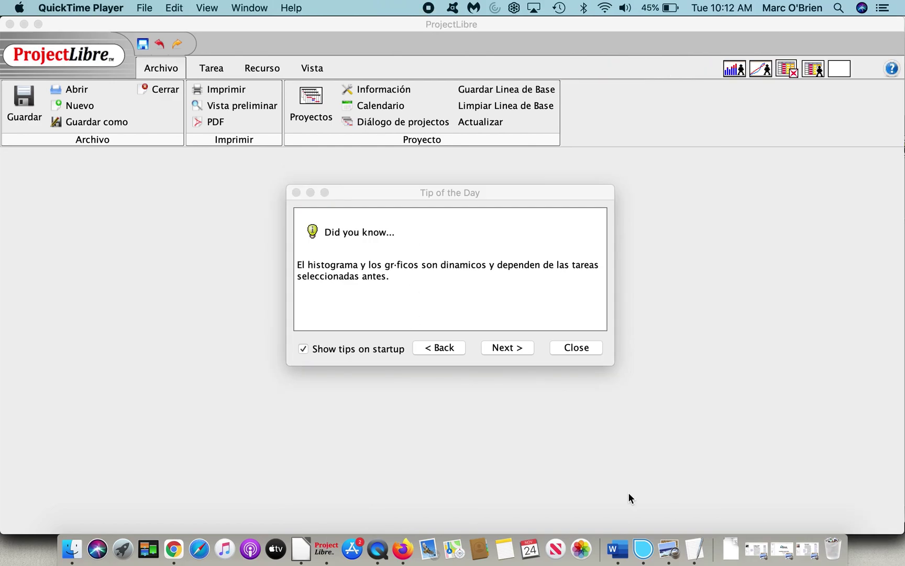
key("super+Tab")
key("super+Tab")
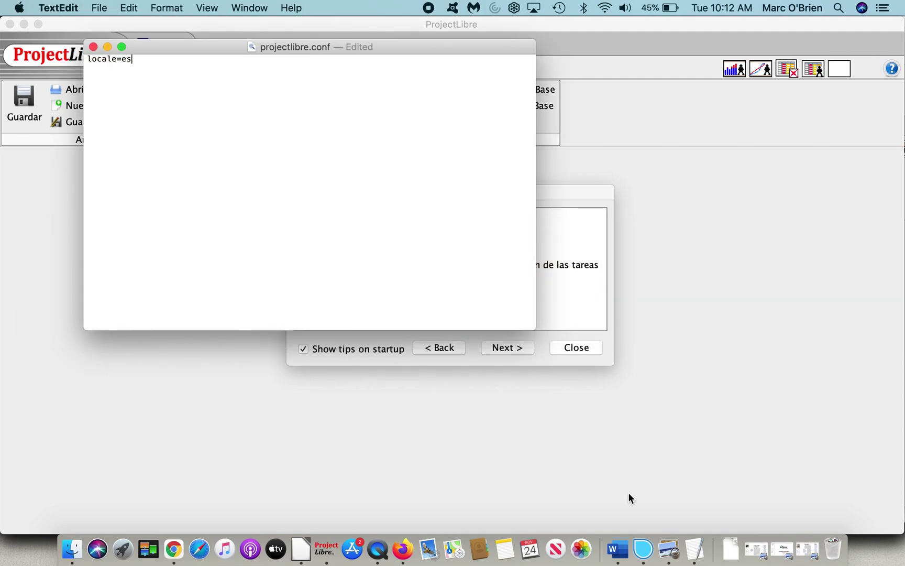
key("BackSpace")
key("BackSpace")
key("BackSpace")
type("=hi")
- Quit and relaunch ProjectLibre so it loads the Hindi locale
left_click(361, 473)
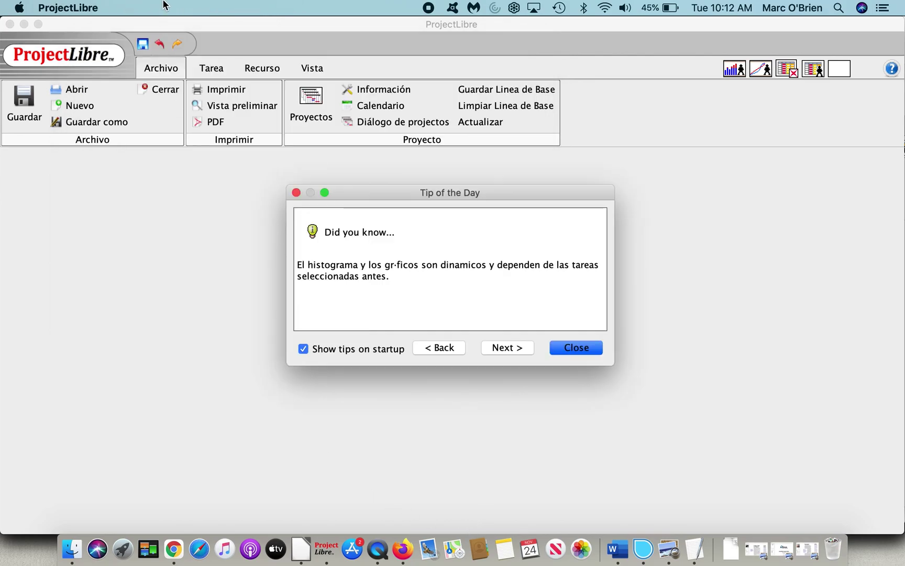
left_click(68, 7)
left_click(89, 115)
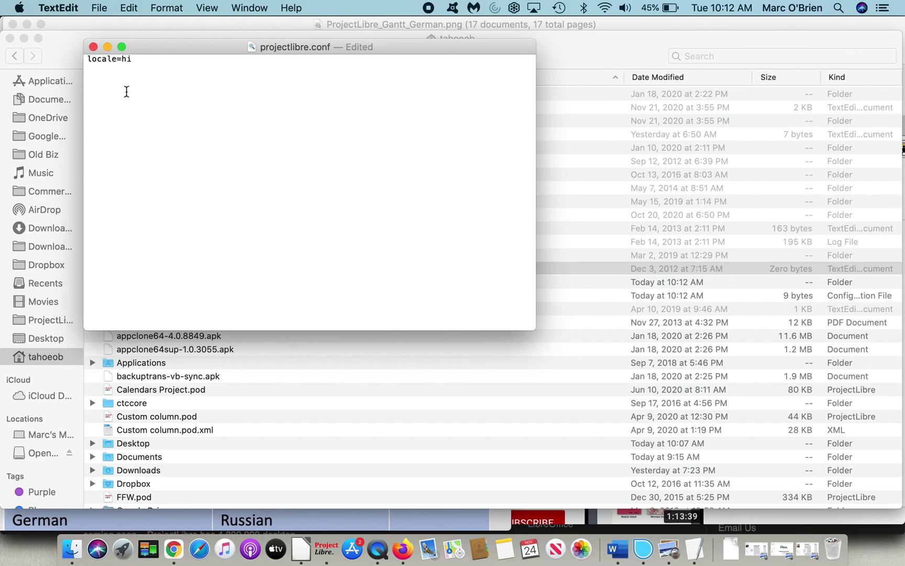
left_click(325, 548)
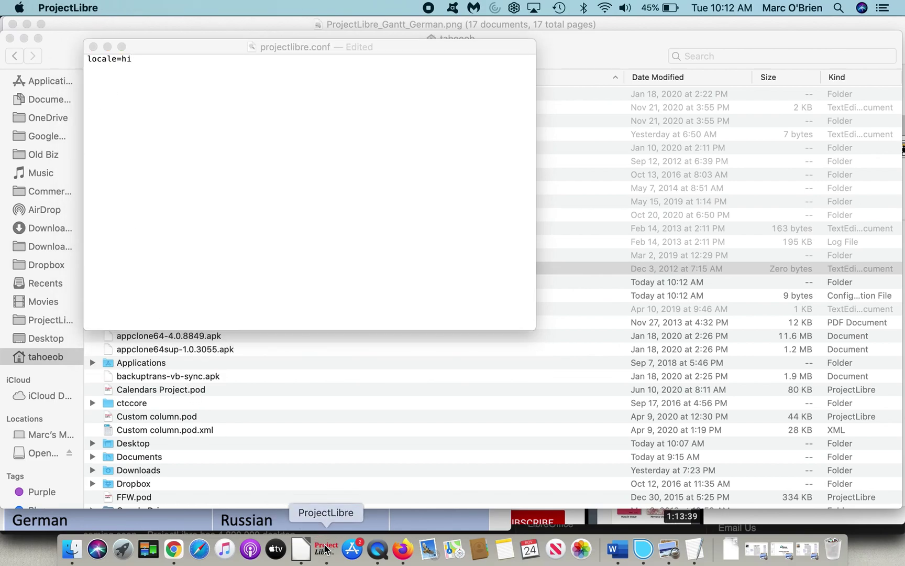